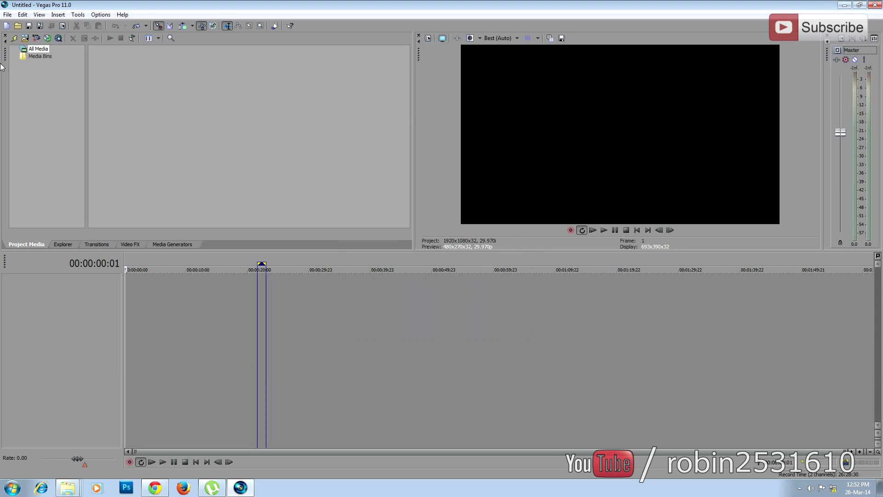
In Project Properties, choose the HDV 720-25p video template (1280x720, 25.000 fps).
click(8, 15)
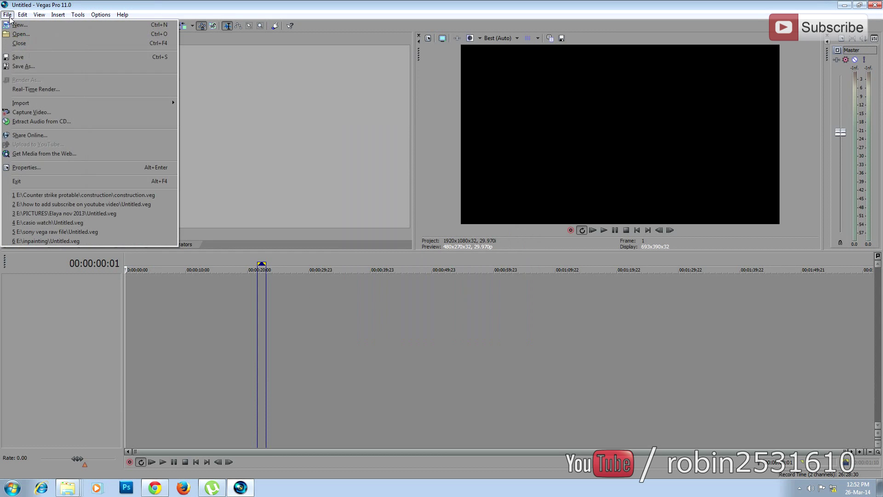
click(31, 167)
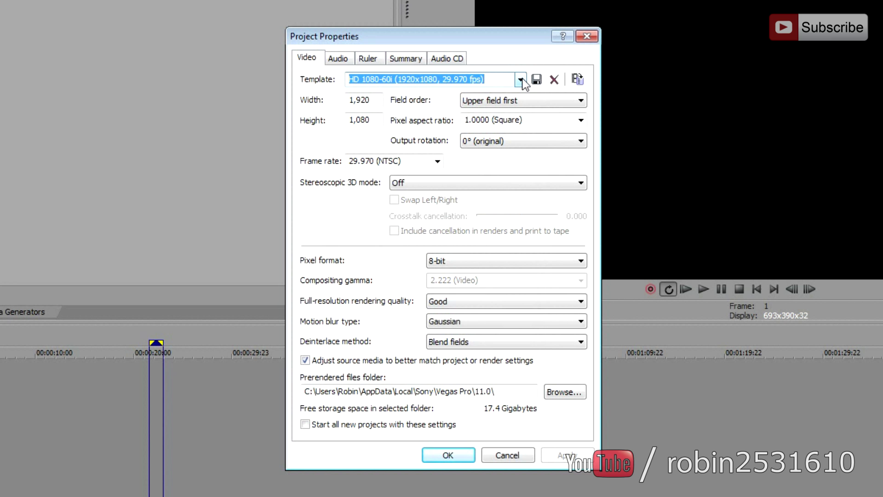
click(520, 80)
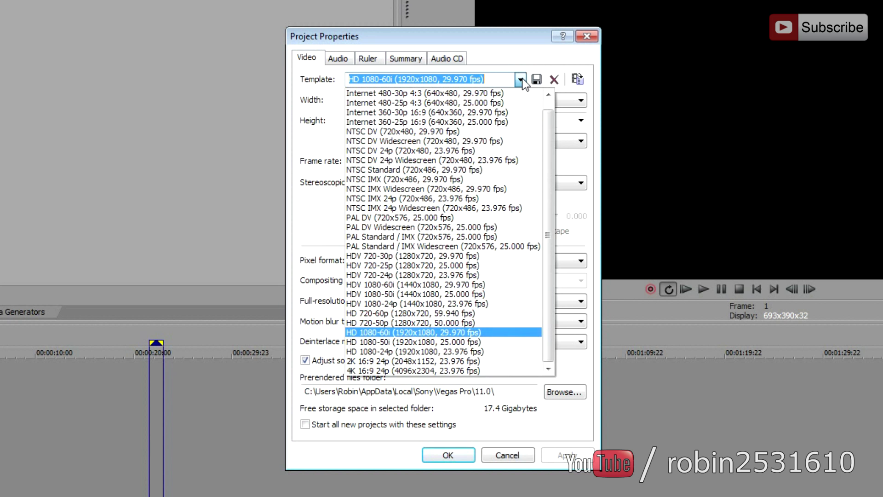
click(443, 266)
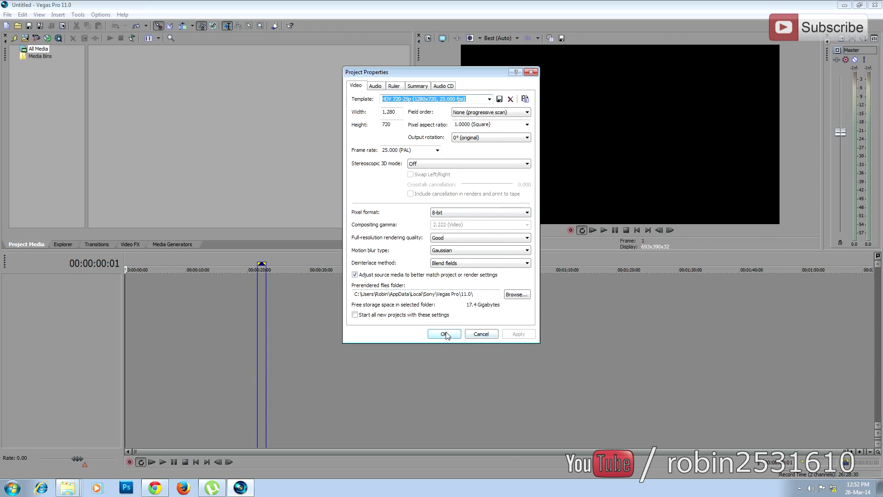
Confirm the HDV 720-25p project settings with OK.
click(444, 334)
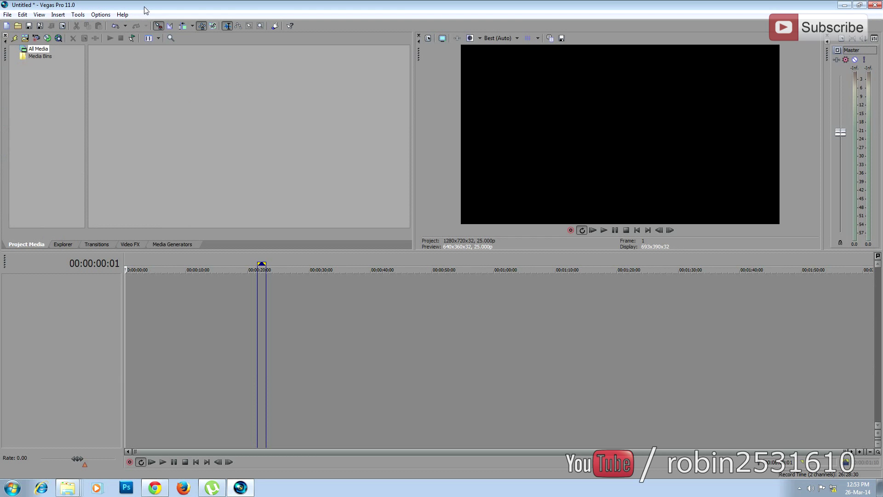
Open the Import Media dialog and browse to Libraries > Pictures > Sample Pictures.
click(7, 15)
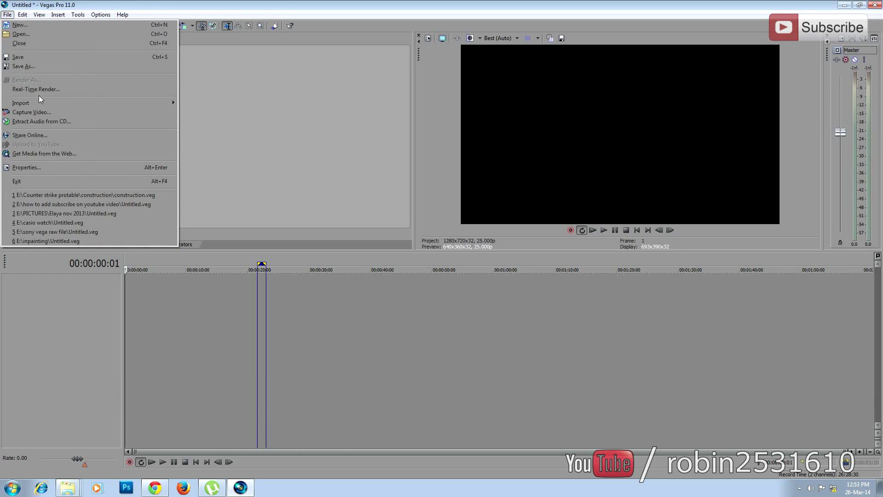
mouse_move(100, 102)
click(189, 103)
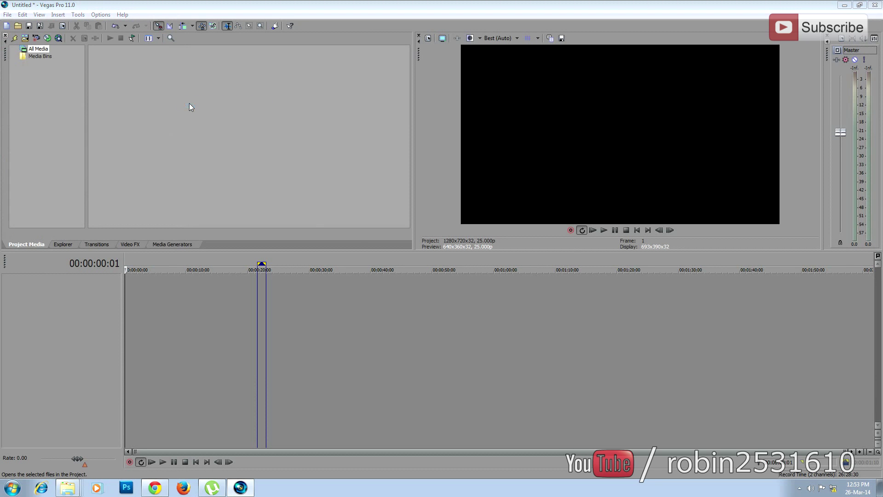
click(500, 92)
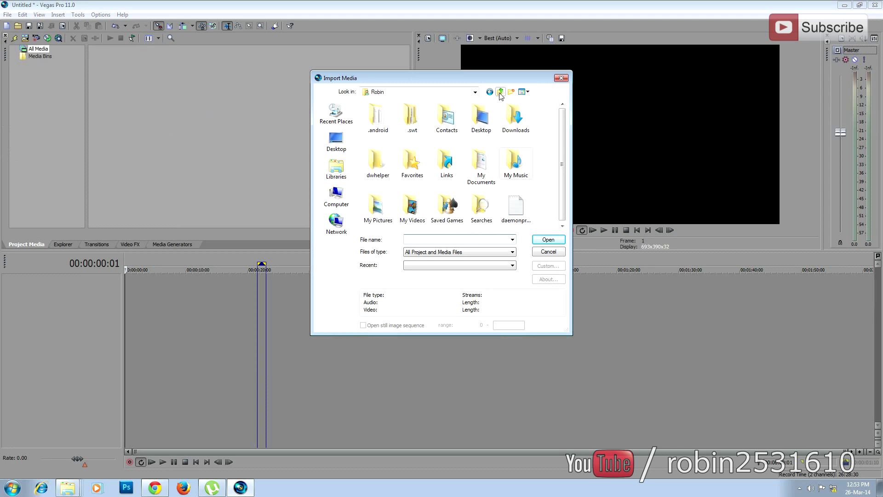
click(340, 166)
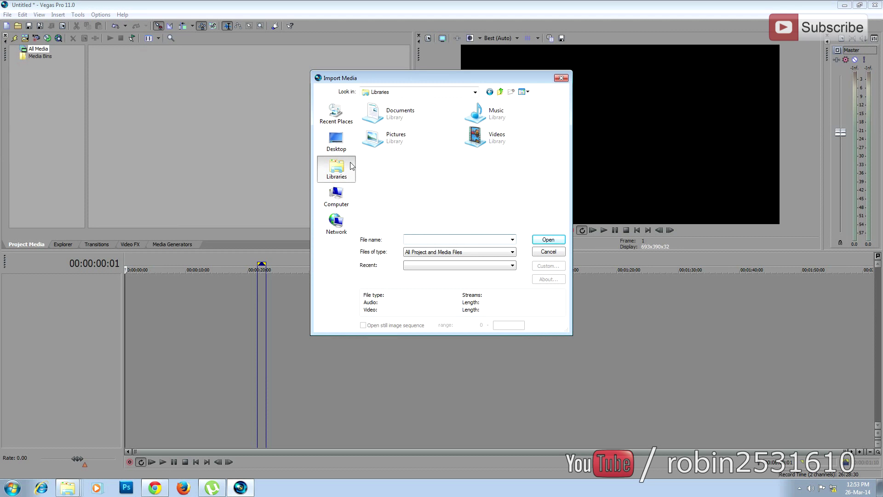
double_click(417, 138)
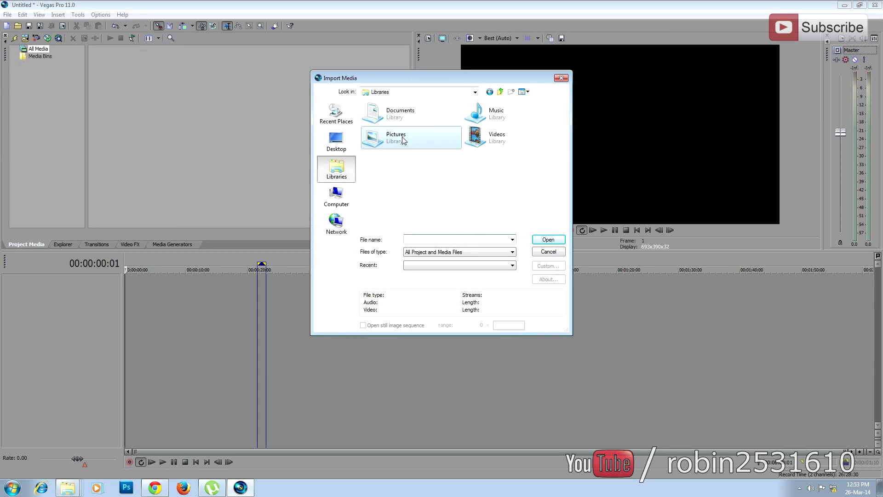
click(339, 171)
double_click(416, 136)
double_click(400, 188)
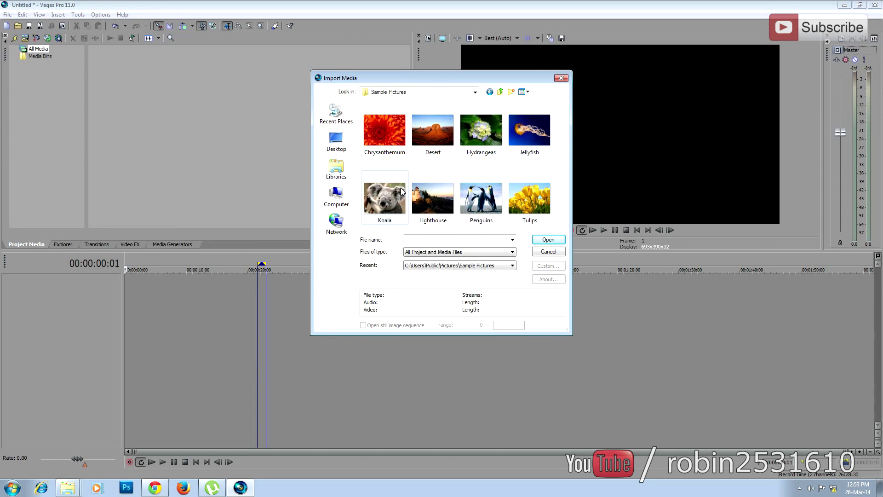
Select Chrysanthemum, Koala, Tulips, Penguins and Desert and import them.
click(373, 133)
ctrl+click(427, 212)
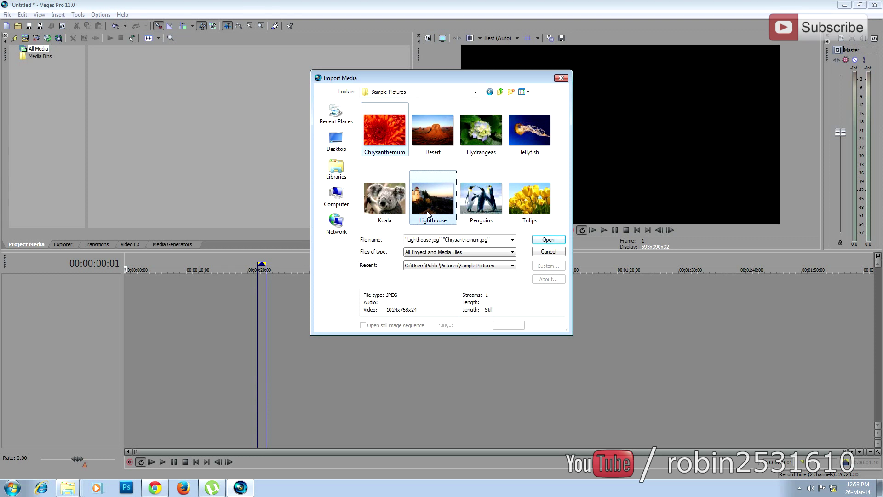
ctrl+click(521, 206)
ctrl+click(529, 146)
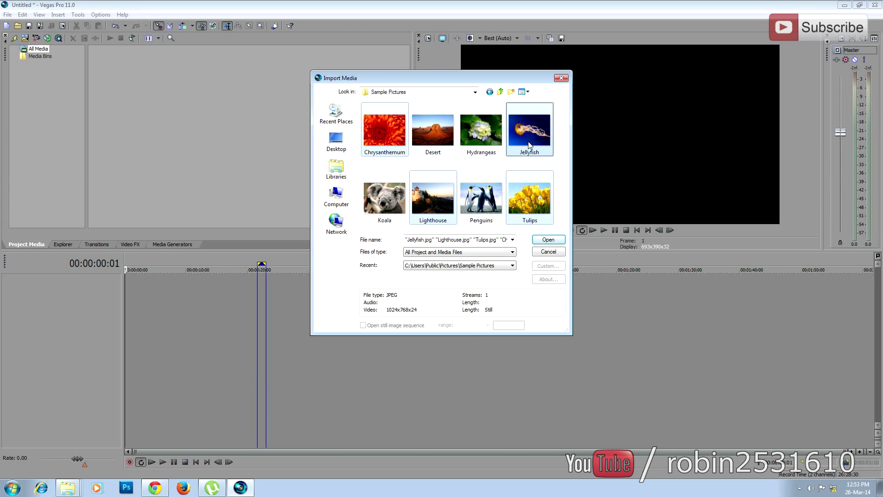
key(ctrl+a)
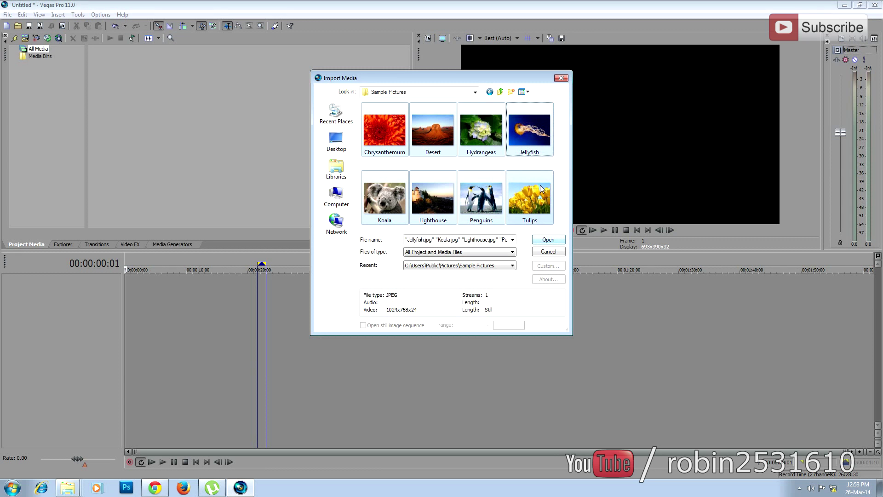
click(561, 178)
click(399, 126)
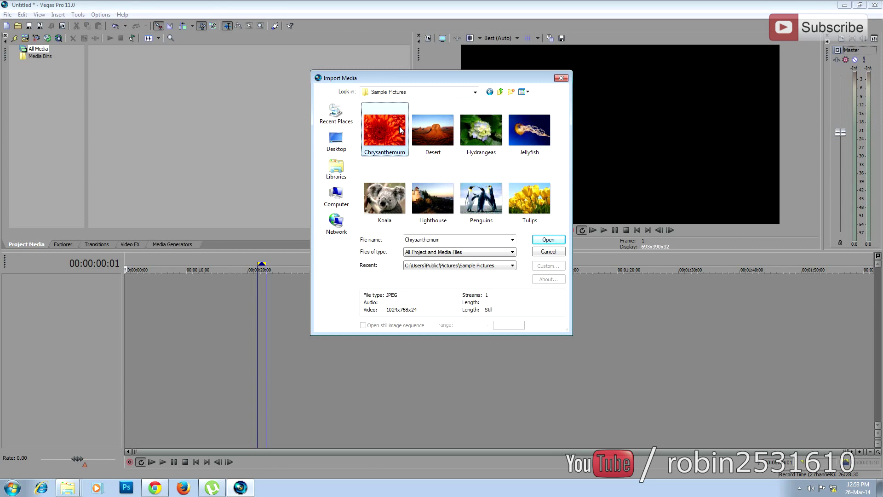
ctrl+click(385, 195)
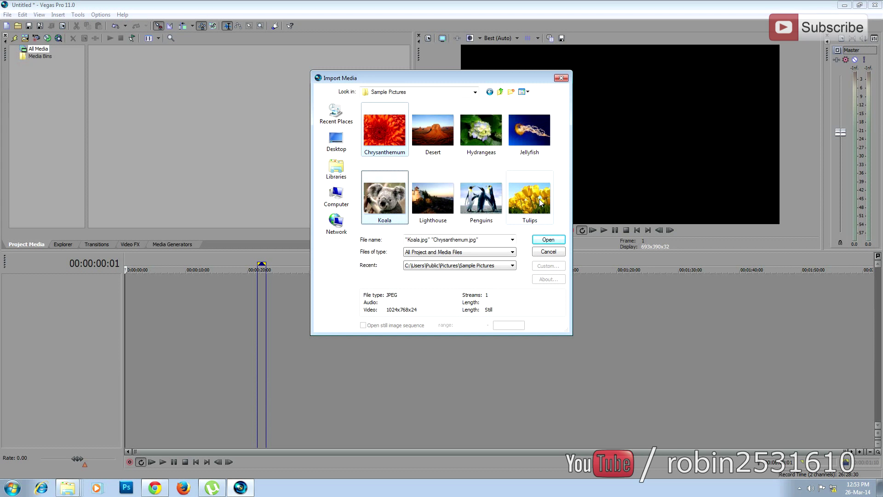
ctrl+click(539, 199)
ctrl+click(481, 197)
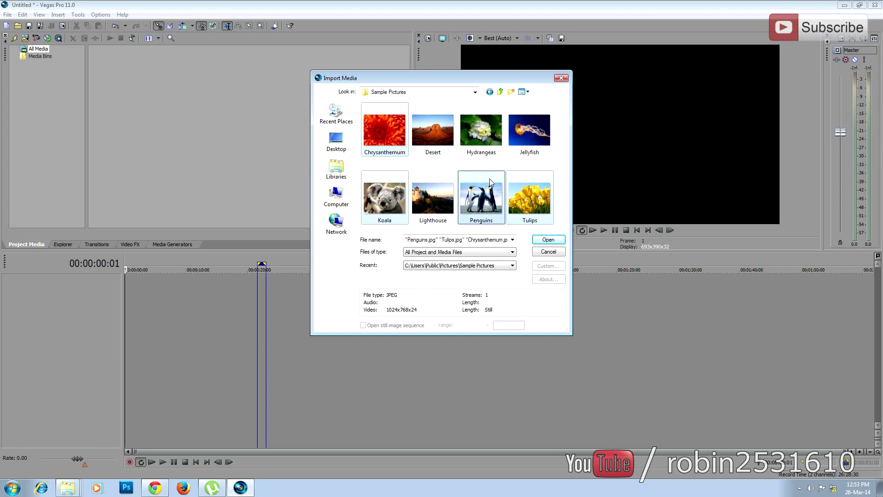
ctrl+click(429, 136)
click(547, 239)
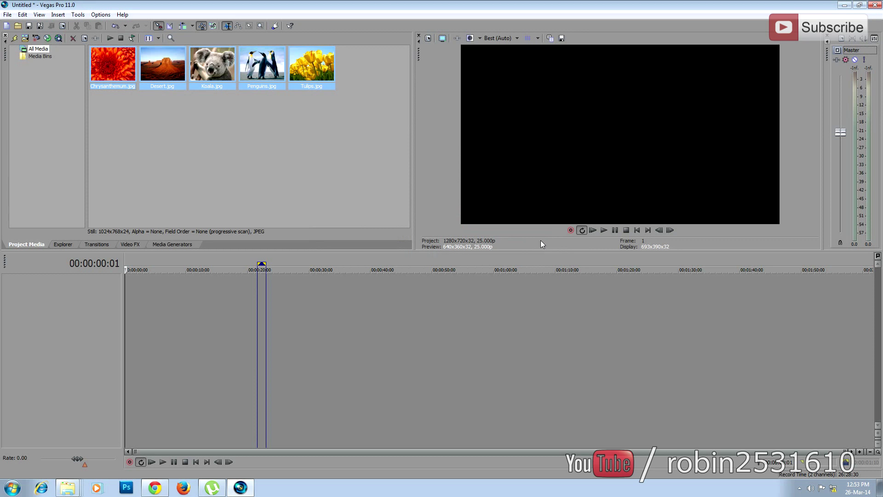
Set New still image length to 7 seconds in Editing preferences and apply it.
click(171, 117)
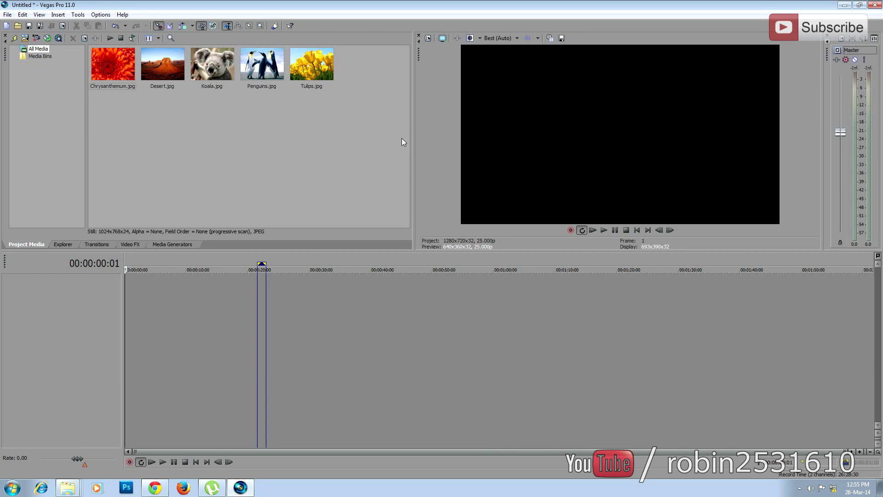
click(100, 15)
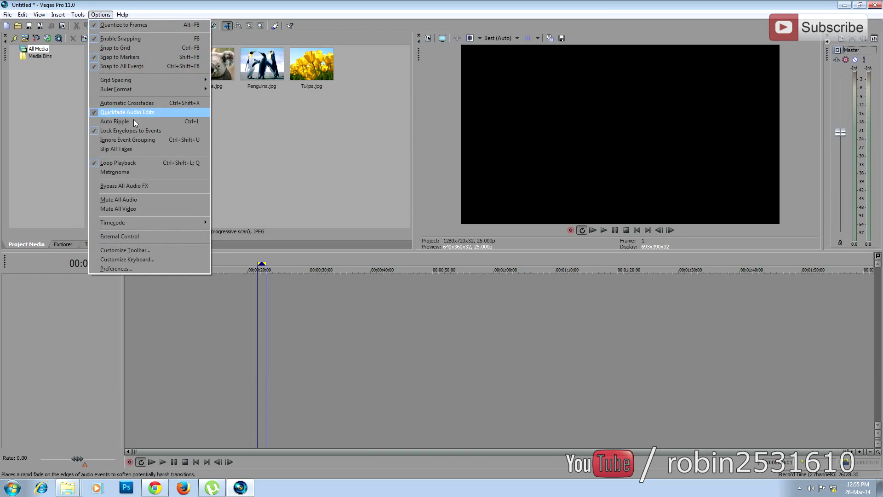
click(152, 269)
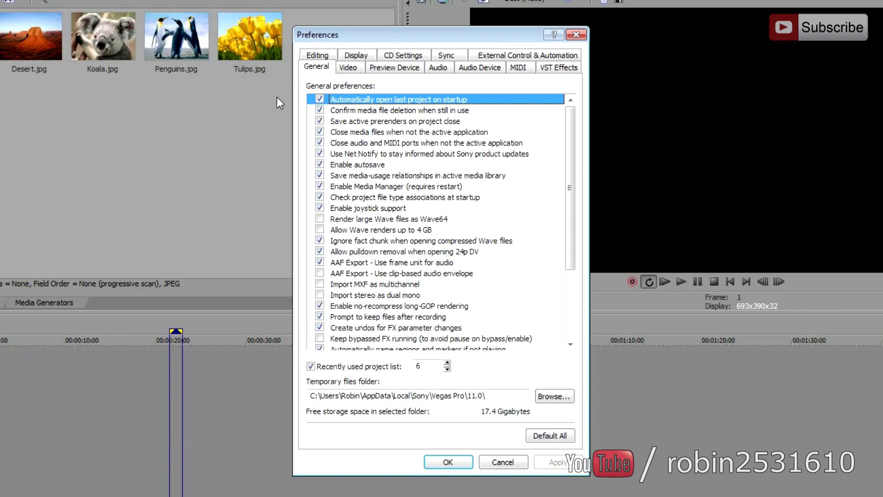
click(331, 56)
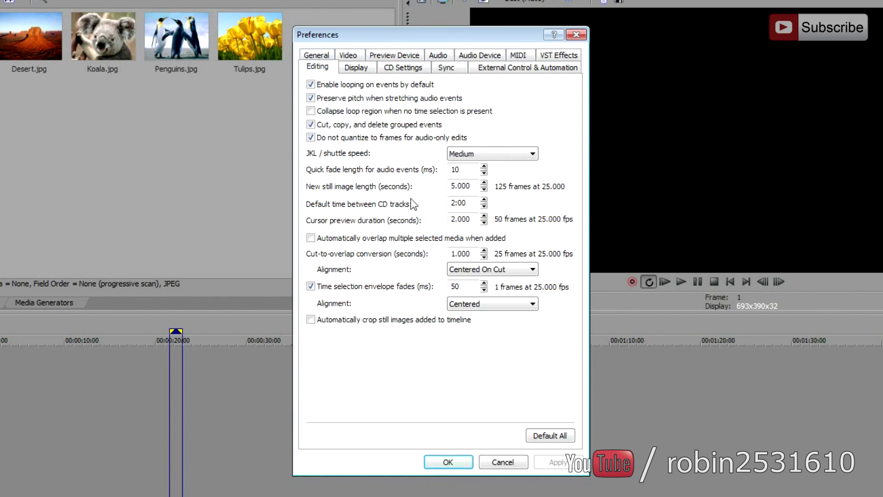
click(471, 186)
drag(471, 186, 451, 185)
text(7)
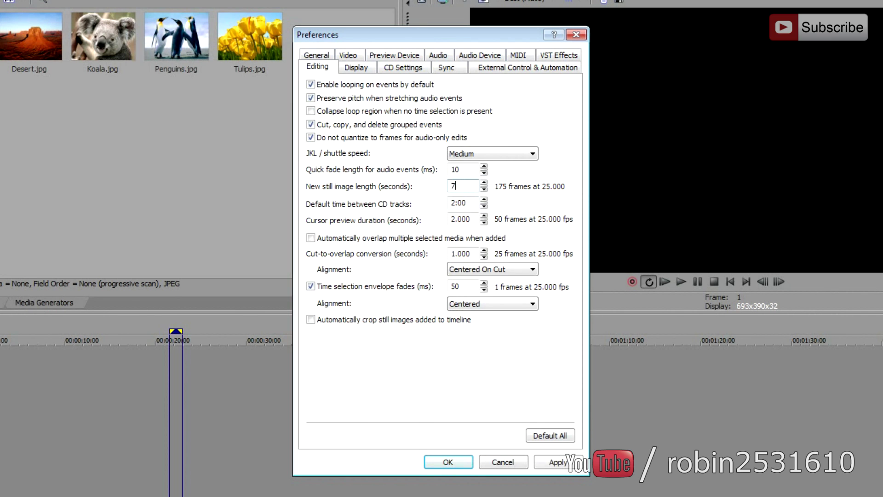
click(549, 462)
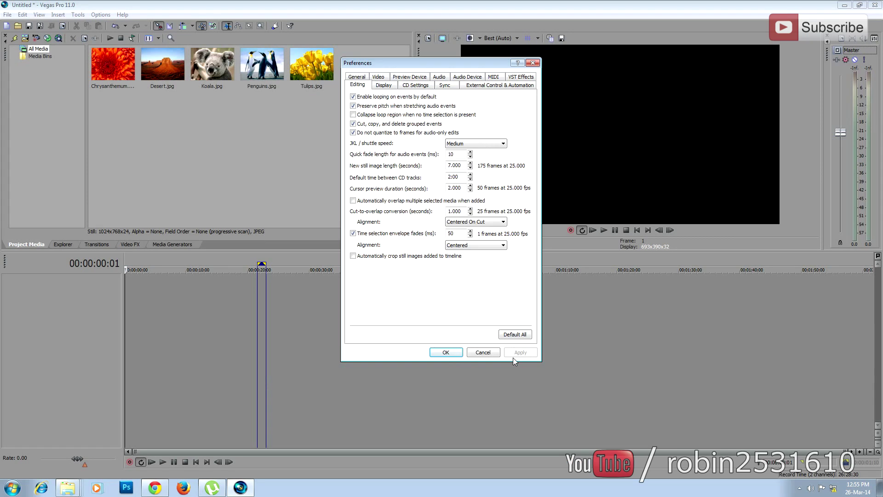
Close Preferences and drag all five photos from Project Media onto the timeline.
click(451, 354)
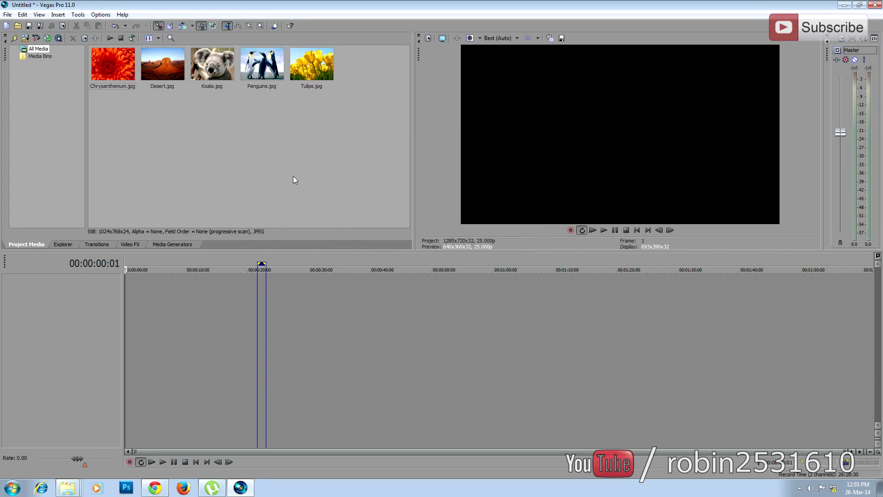
drag(311, 104, 130, 283)
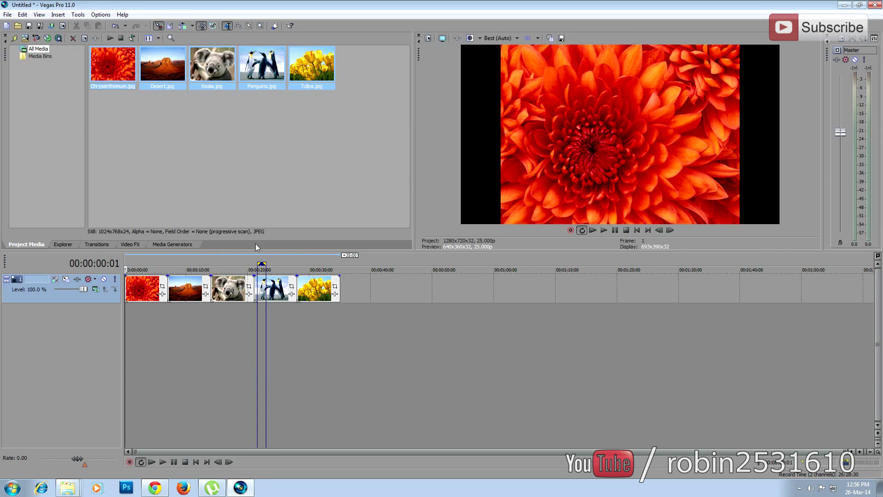
Match Chrysanthemum's pan/crop to the output aspect, zooming in and nudging the frame slightly.
click(162, 288)
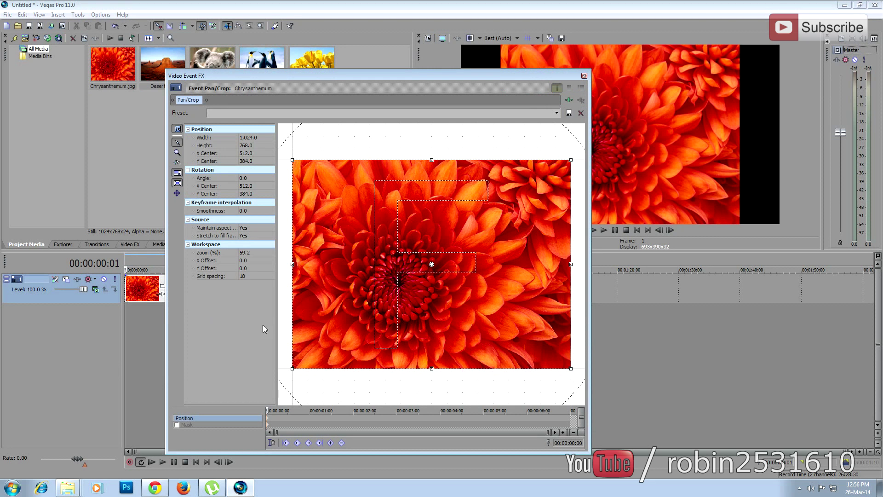
right_click(324, 266)
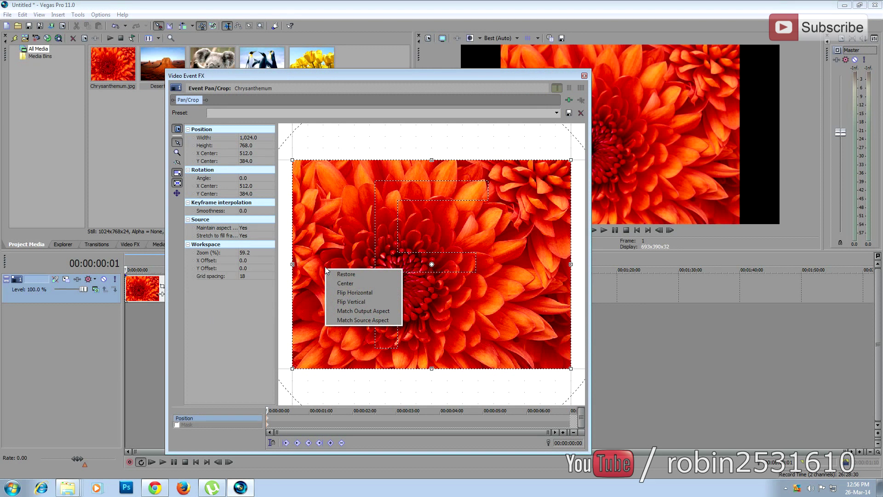
click(358, 311)
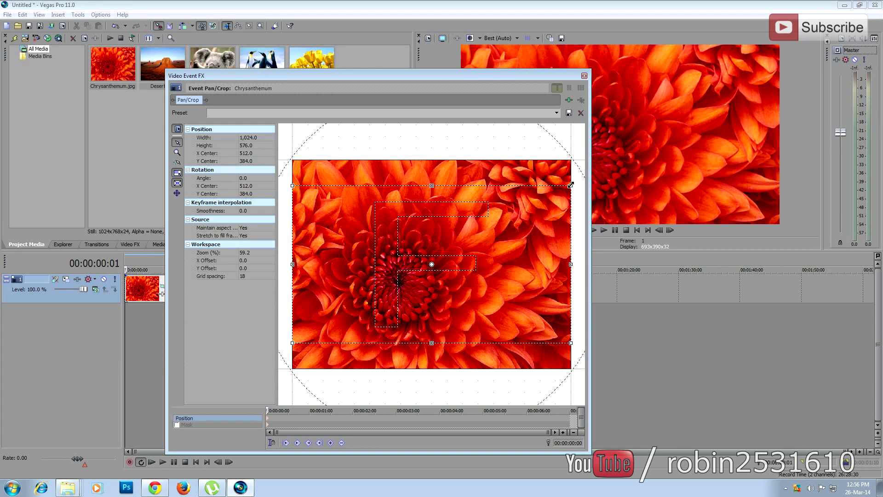
mouse_move(571, 185)
mouse_down()
mouse_move(559, 193)
mouse_move(568, 184)
mouse_up()
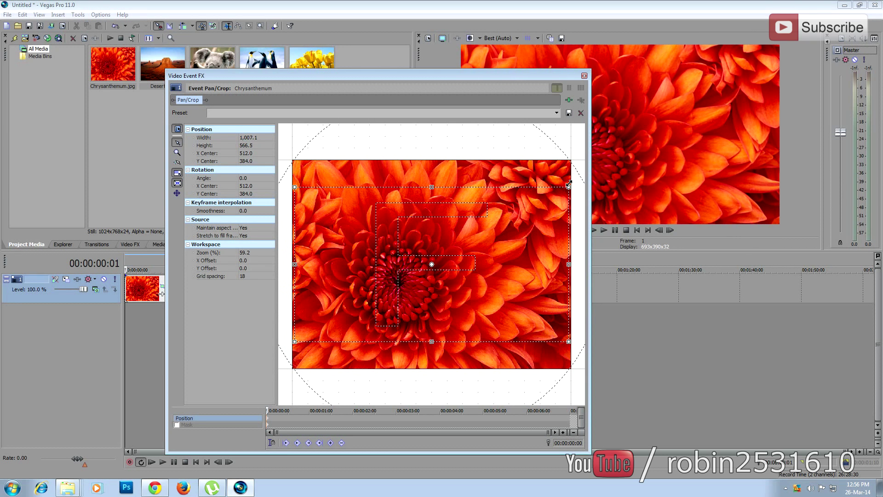
mouse_move(419, 279)
mouse_down()
mouse_move(418, 260)
mouse_move(418, 301)
mouse_move(419, 281)
mouse_up()
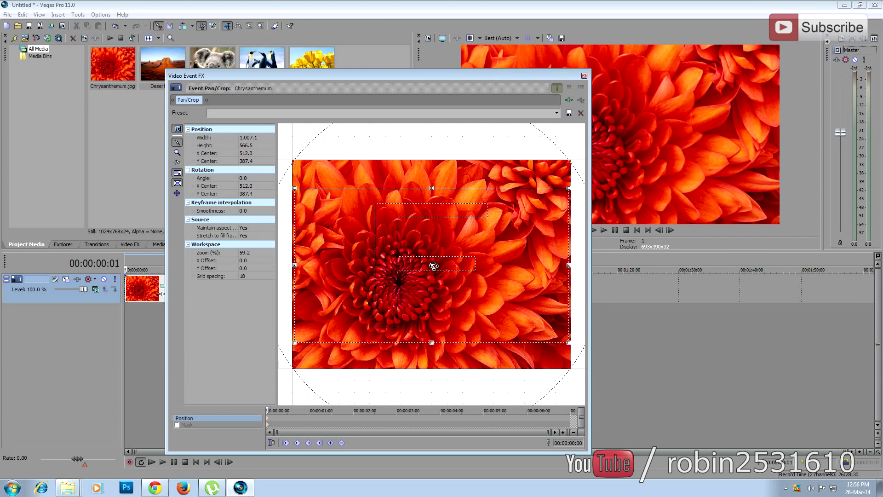
click(584, 75)
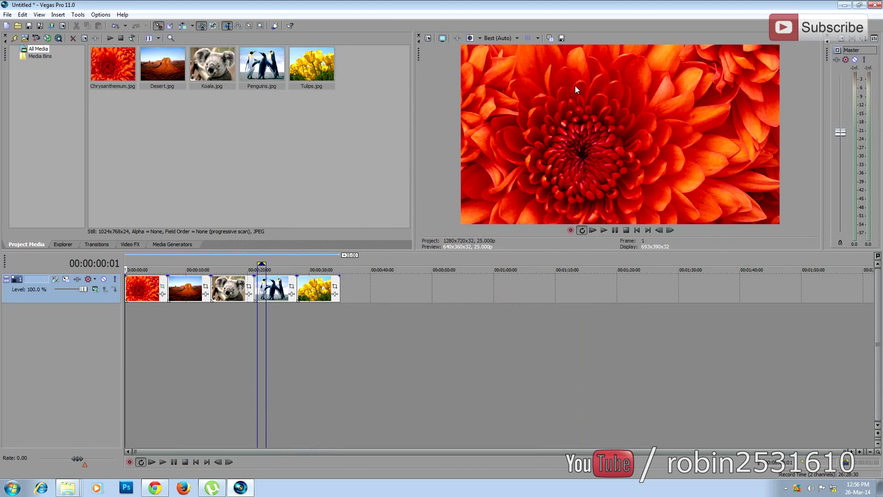
Move to the Penguins clip and set its pan/crop to Match Output Aspect.
click(184, 306)
click(233, 324)
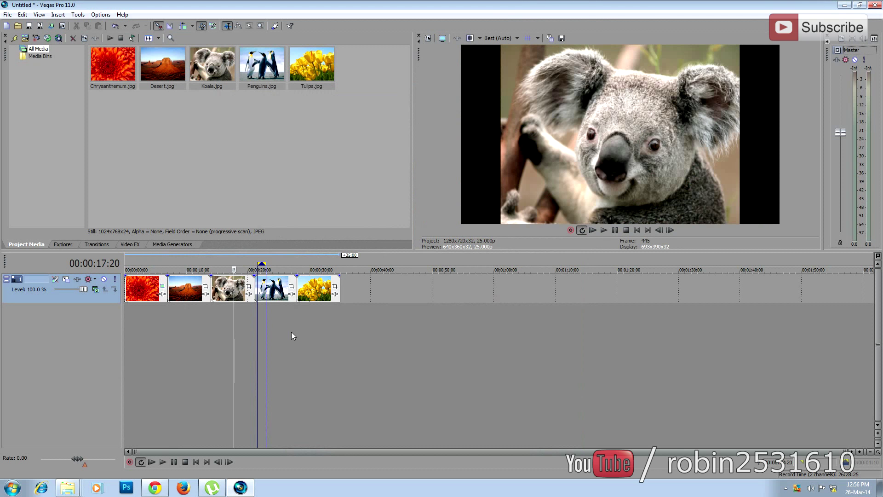
click(291, 332)
click(206, 290)
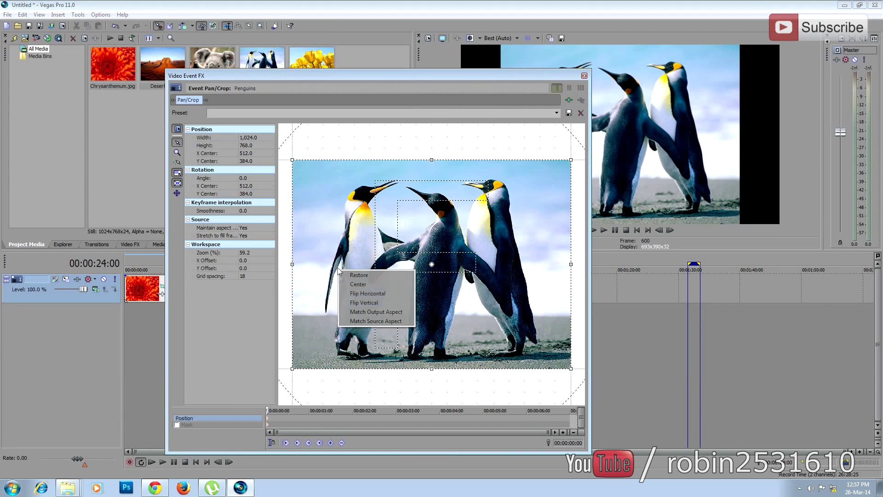
click(375, 311)
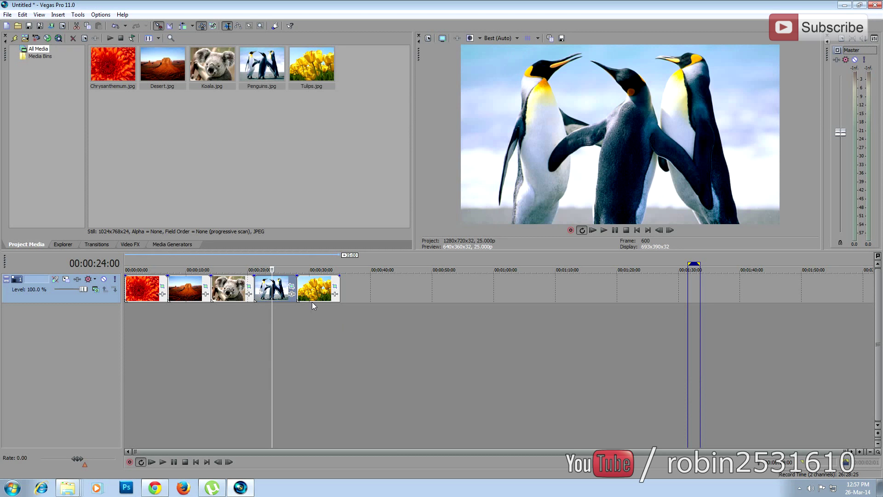
Review the photos by stepping the playhead from Tulips back to Chrysanthemum.
click(314, 318)
click(268, 326)
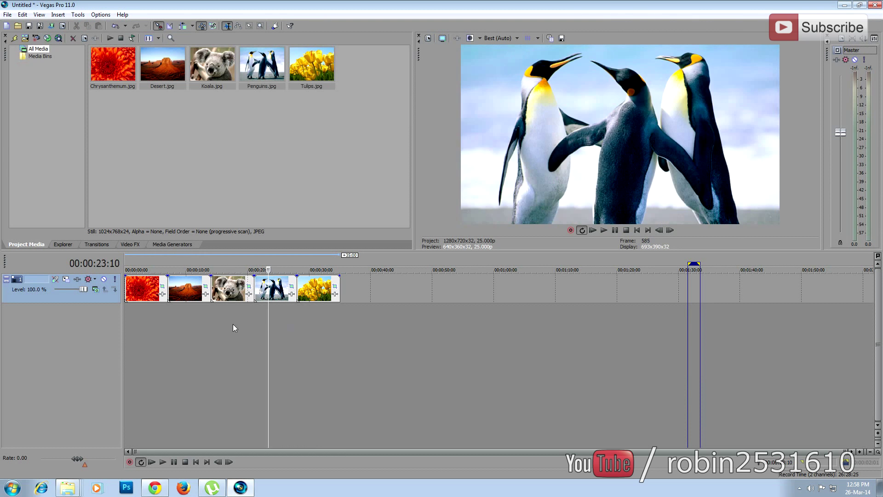
click(232, 324)
click(188, 318)
click(150, 318)
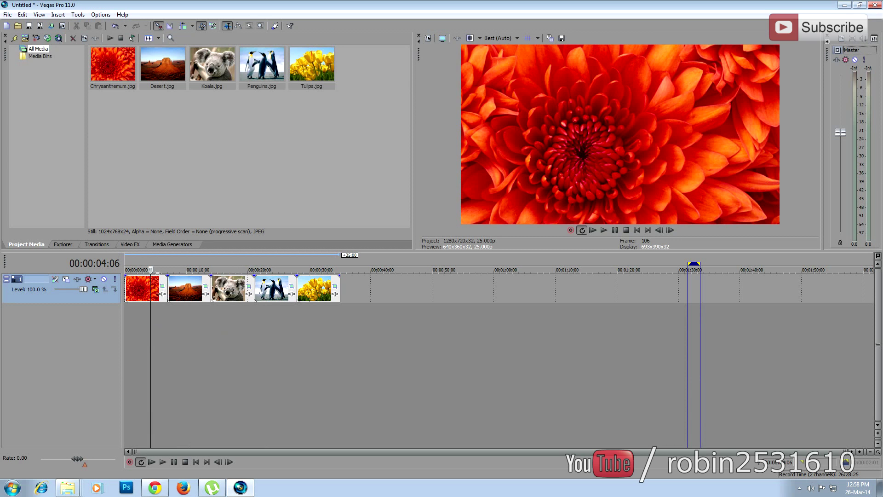
Add a 3D Blinds 'Simple' transition between the first two photos.
click(94, 245)
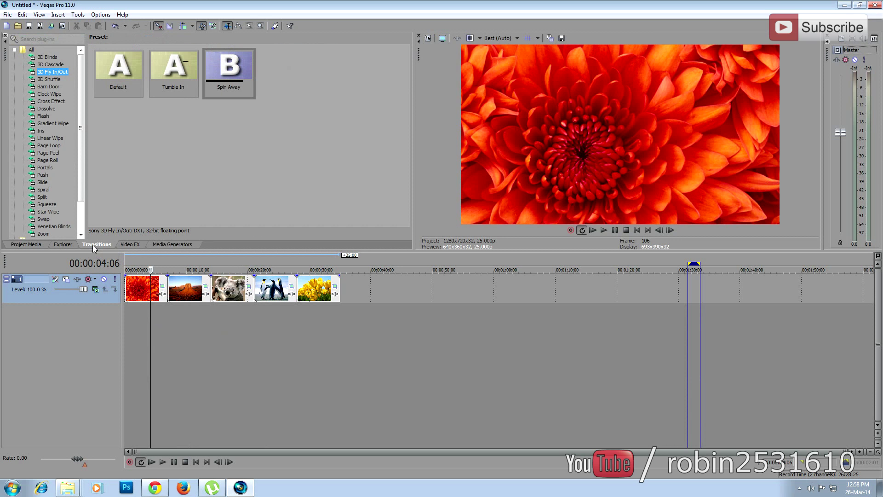
click(50, 79)
click(51, 87)
click(52, 94)
click(53, 101)
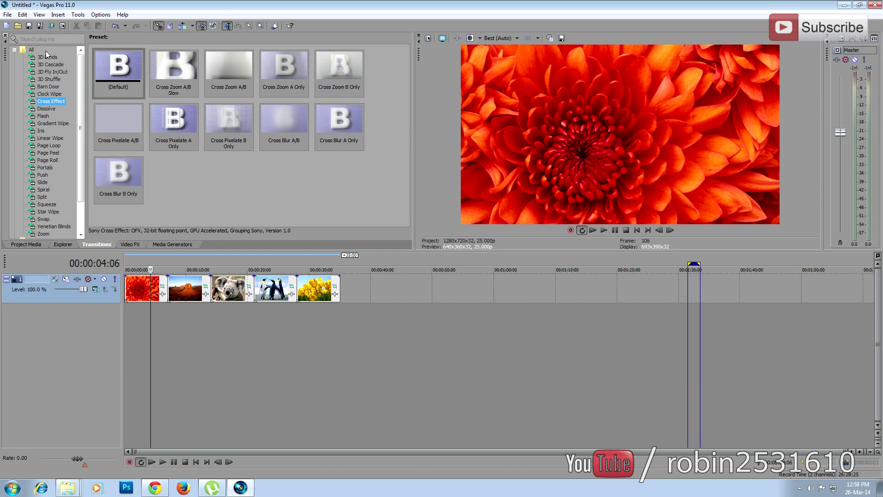
click(46, 56)
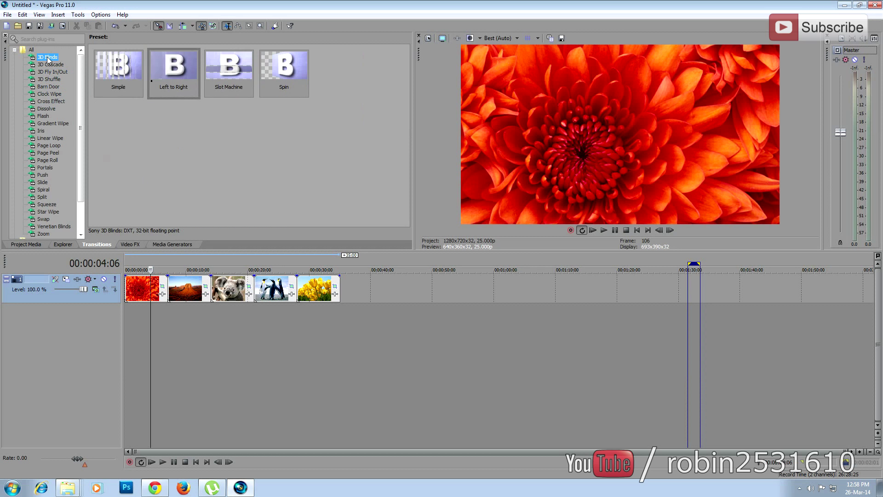
drag(118, 63, 174, 294)
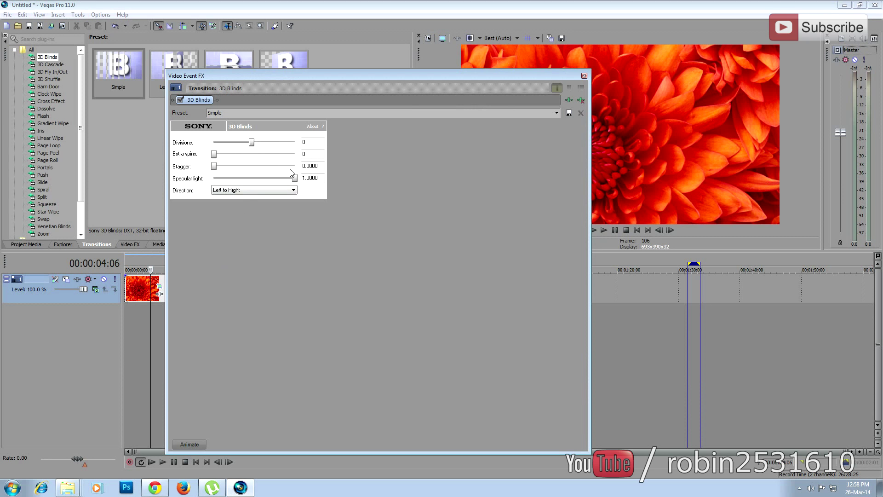
click(584, 76)
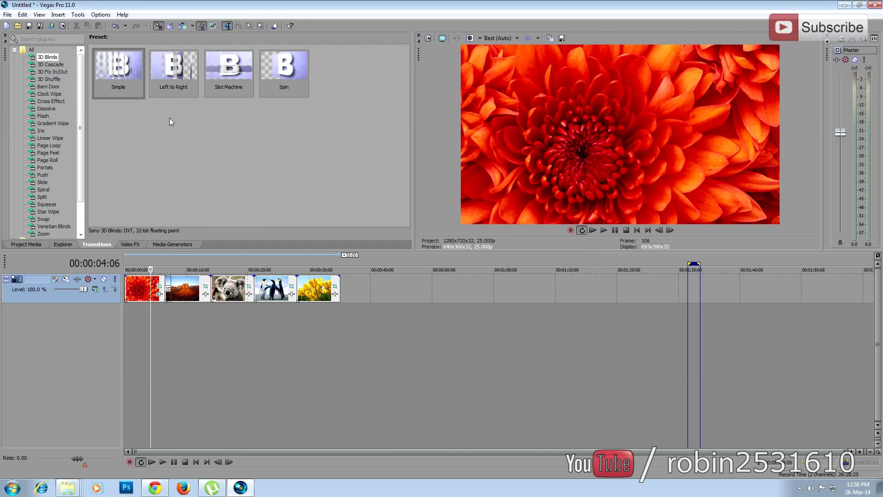
Add a 3D Shuffle 'Bright Light' transition between Desert and Koala.
click(49, 79)
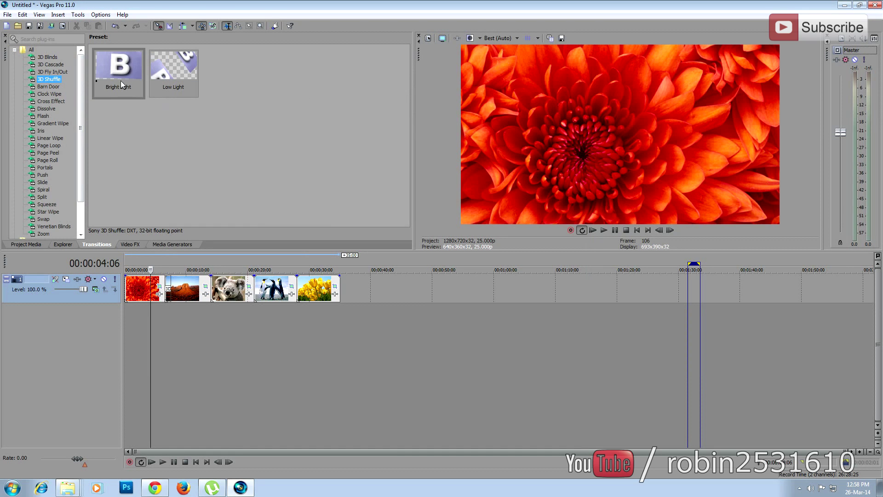
drag(123, 84, 213, 298)
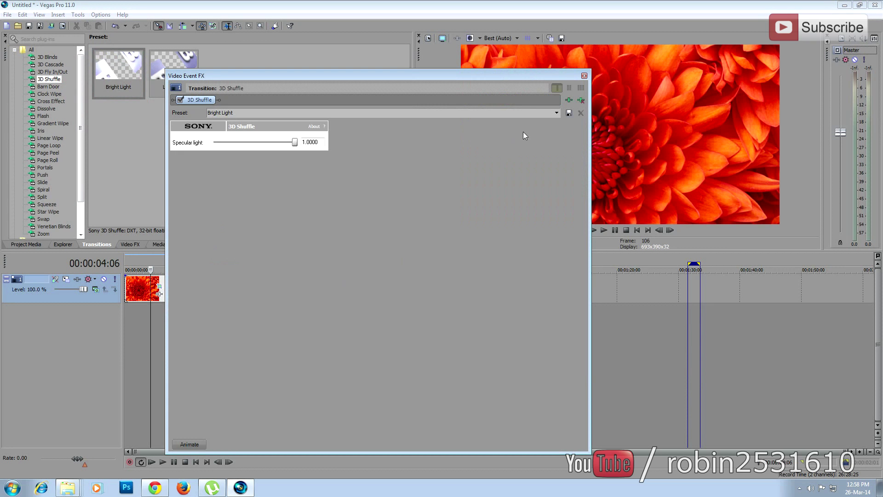
click(584, 75)
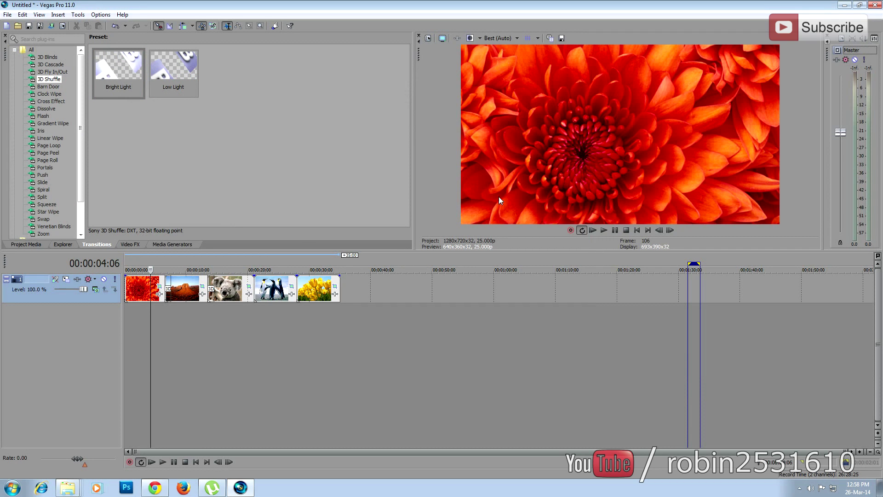
Add a Bright Light transition between the Koala and Penguins clips.
click(141, 297)
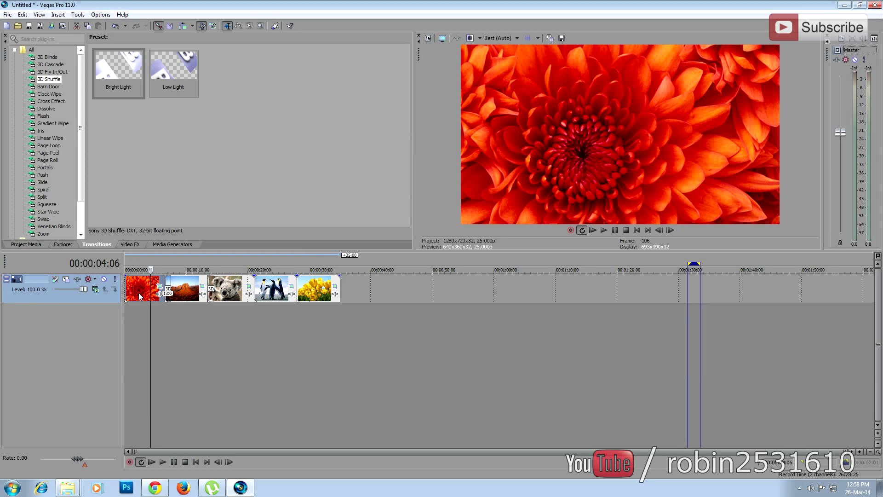
ctrl+click(184, 296)
ctrl+click(213, 295)
ctrl+click(282, 293)
ctrl+click(307, 296)
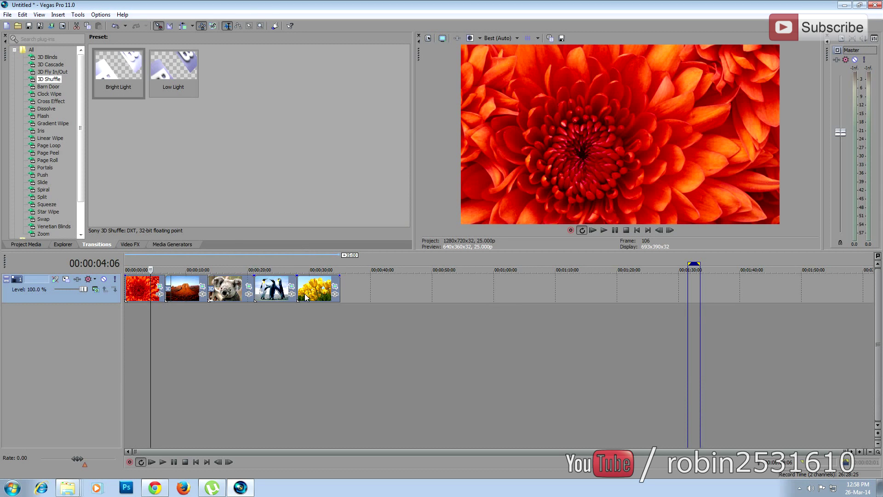
drag(134, 87, 257, 297)
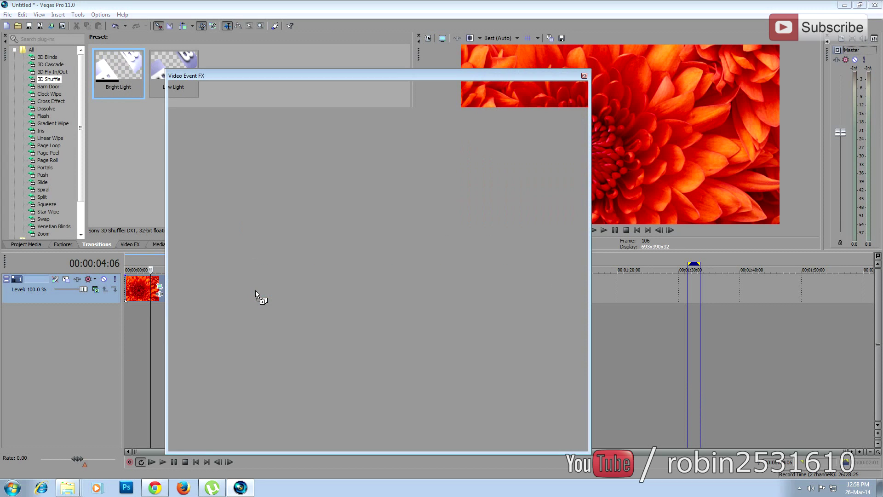
click(584, 76)
Add a Barn Door transition before the Tulips photo.
click(368, 340)
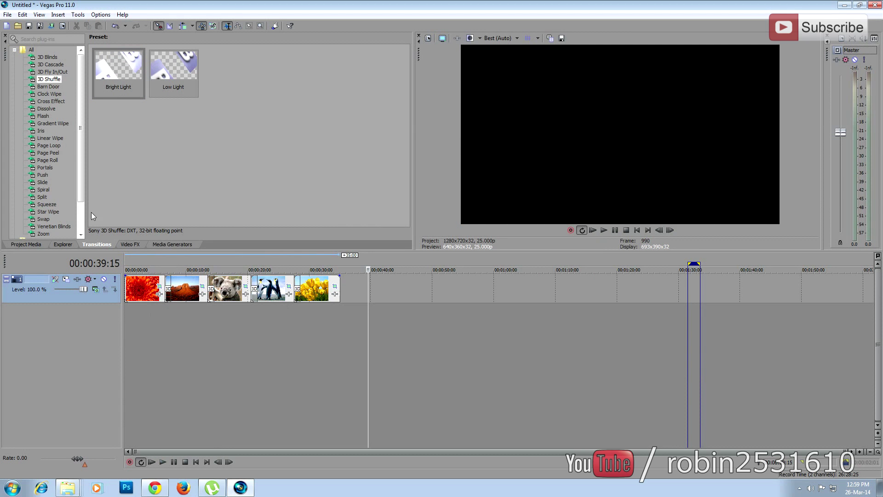
click(47, 88)
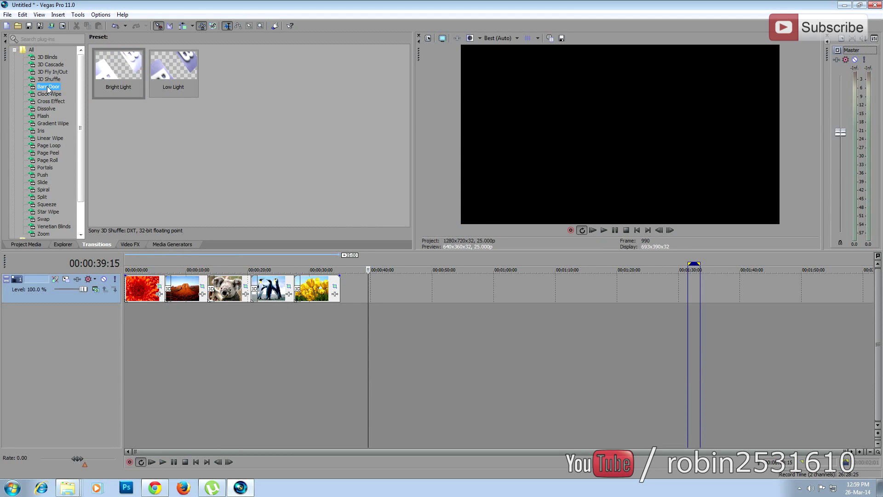
drag(174, 69, 298, 295)
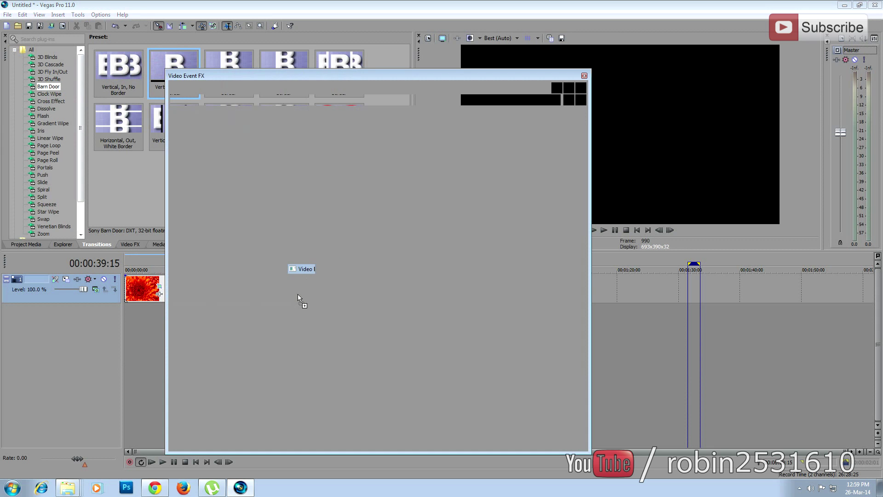
click(584, 76)
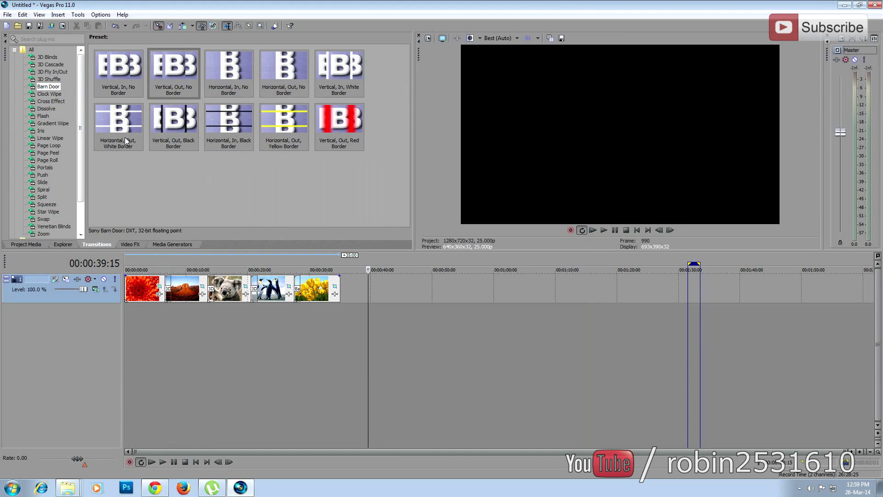
Add a Cross Effect transition between the first two photos.
click(49, 94)
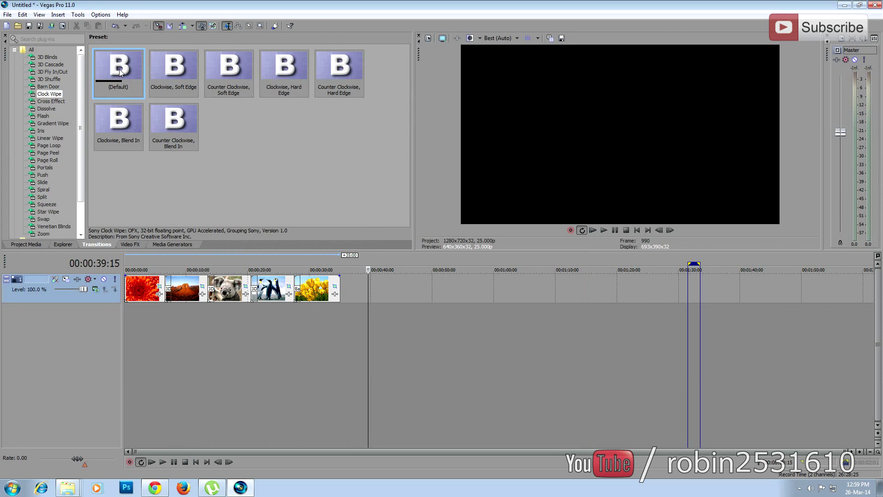
click(58, 101)
drag(118, 68, 166, 289)
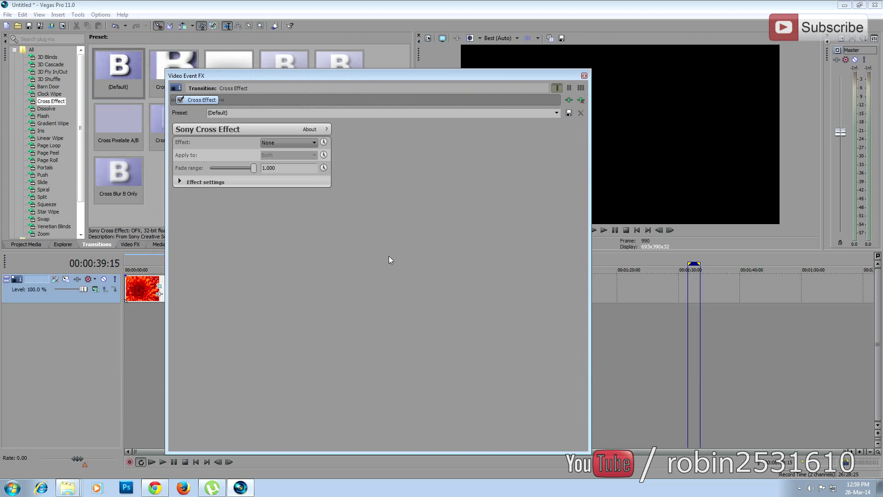
click(584, 76)
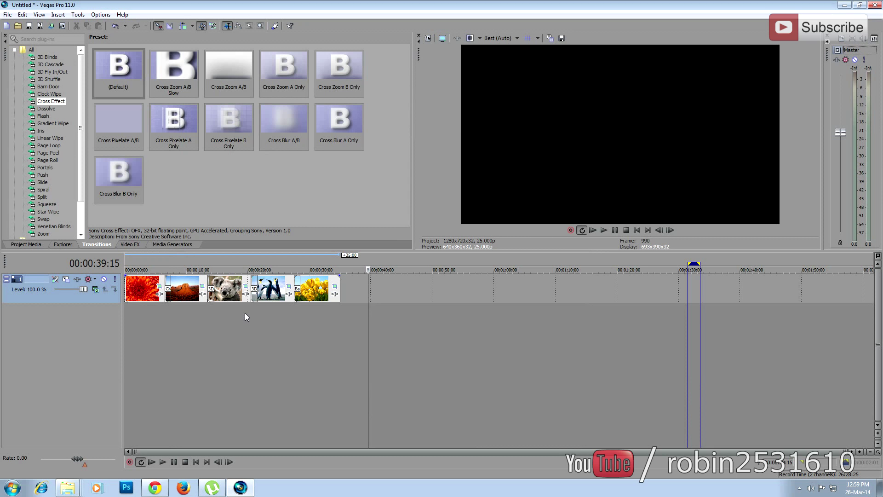
click(22, 246)
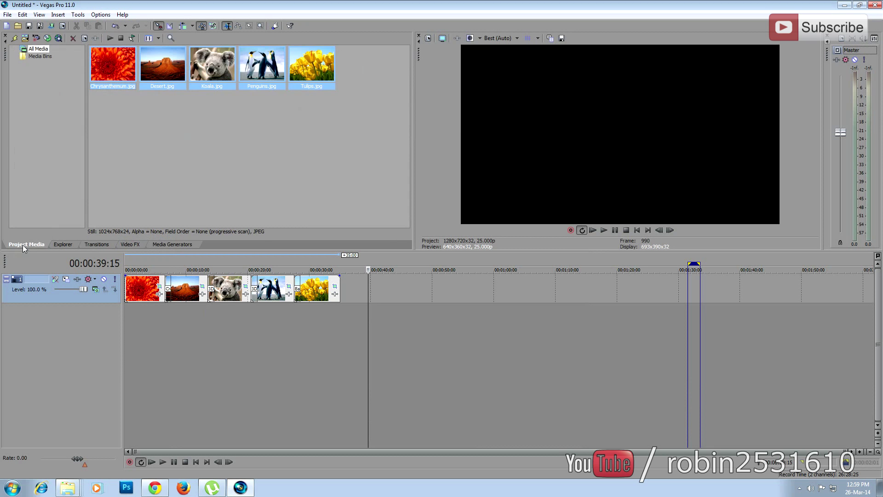
Import Stale Mate.mp3 from the Music library and drag it onto an audio track below the photos.
click(8, 15)
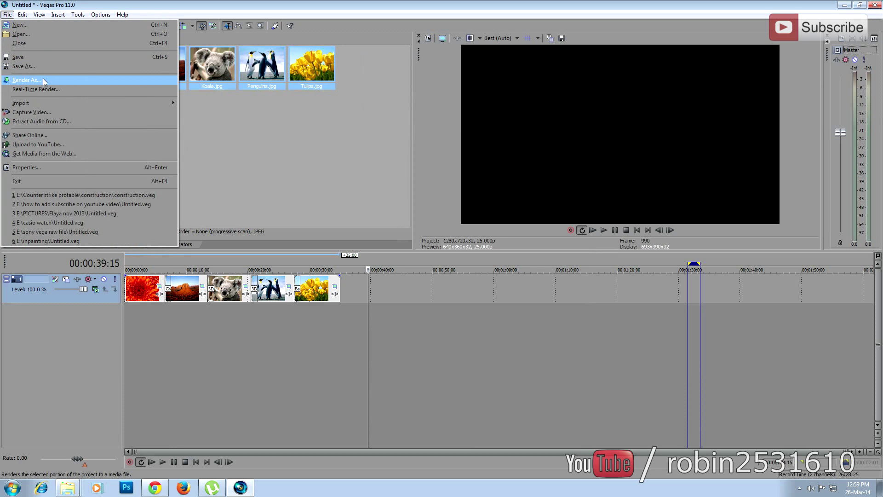
mouse_move(62, 103)
click(200, 104)
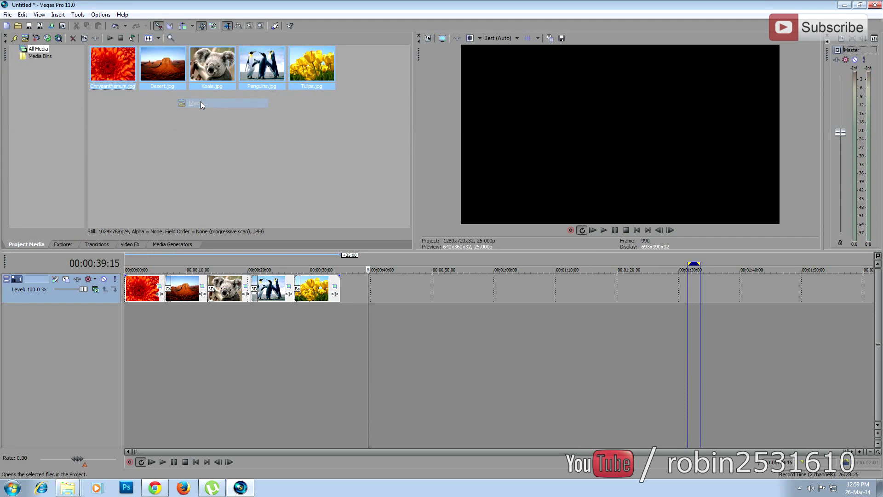
click(348, 177)
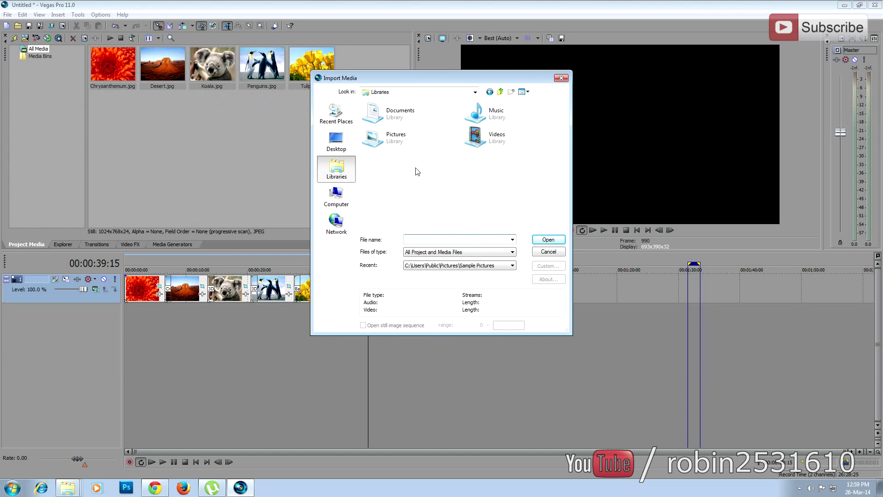
double_click(483, 119)
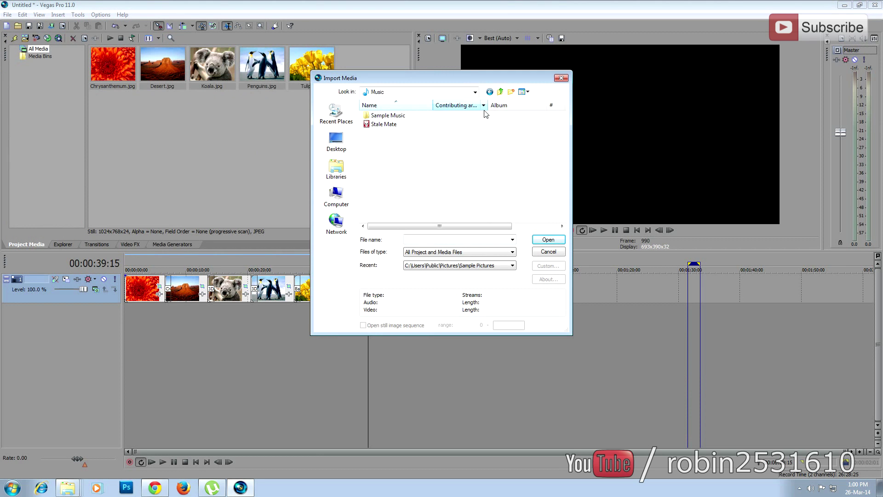
click(378, 124)
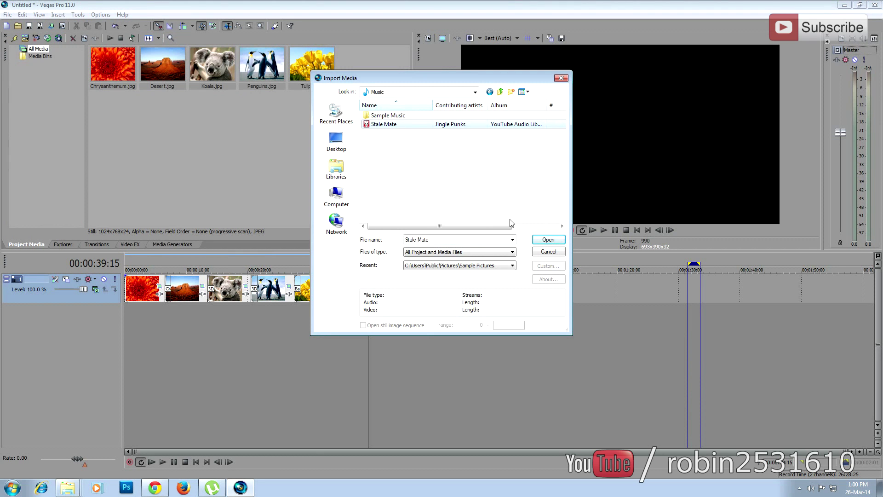
click(544, 240)
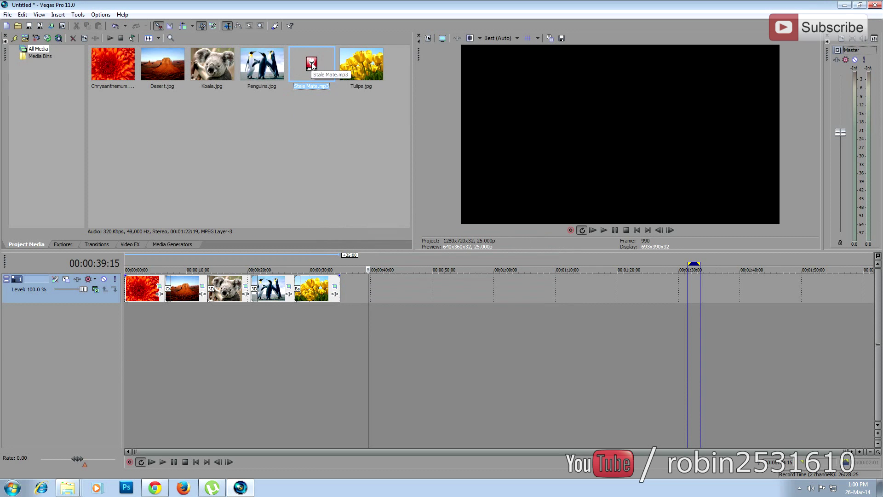
drag(311, 65, 130, 309)
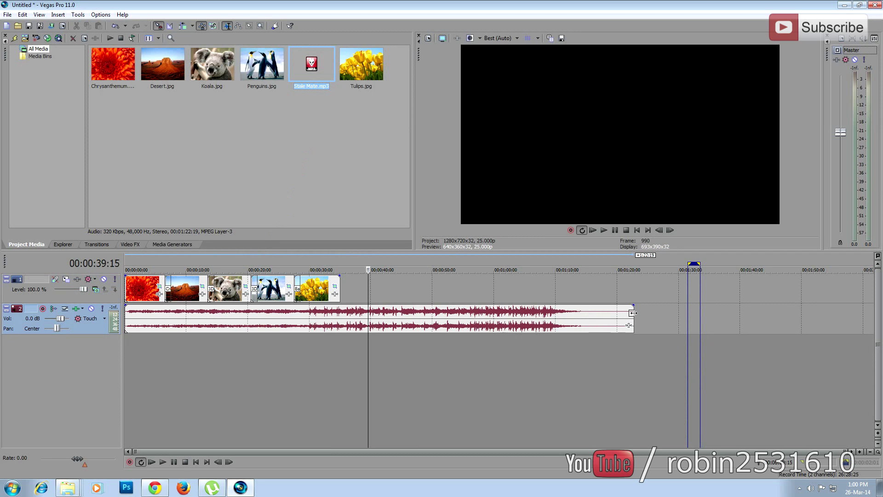
Trim the music to end with the tulip clip near 35 seconds, adding a fade-in and fade-out.
drag(633, 313, 341, 323)
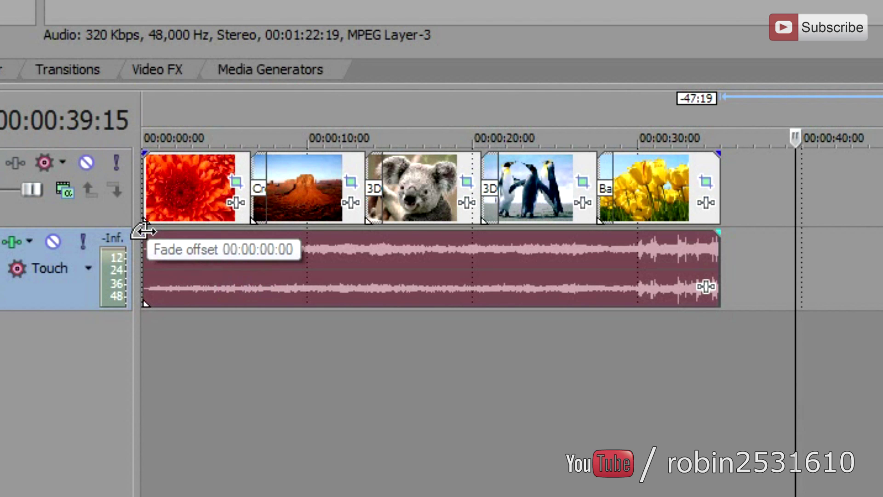
drag(143, 232, 184, 239)
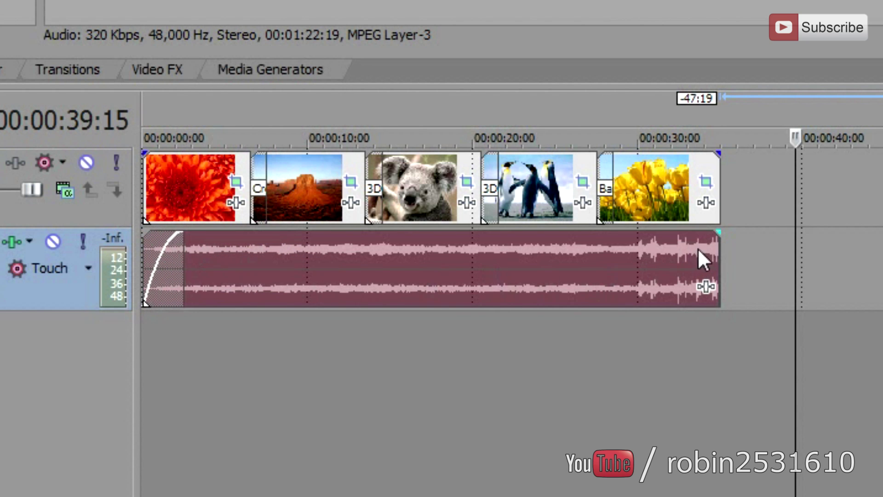
drag(719, 228, 669, 243)
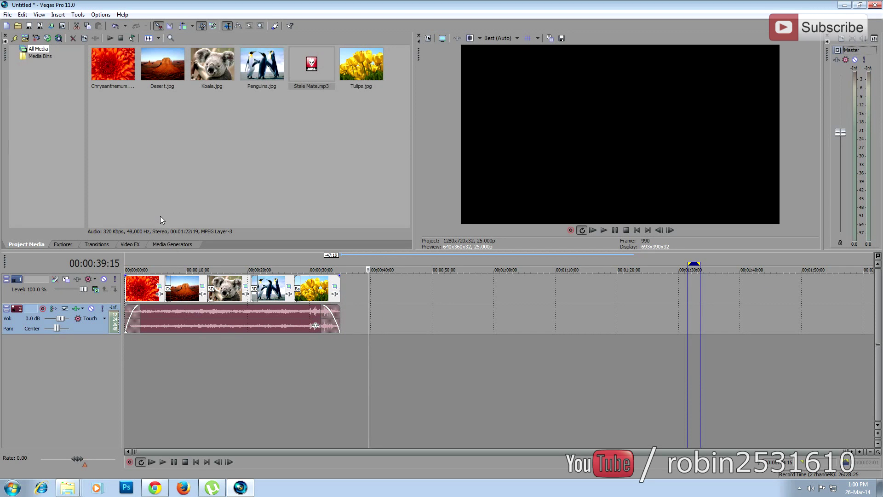
Render the project as test.mp4 using the MainConcept AVC/AAC Apple TV 720p24 Video template.
click(8, 15)
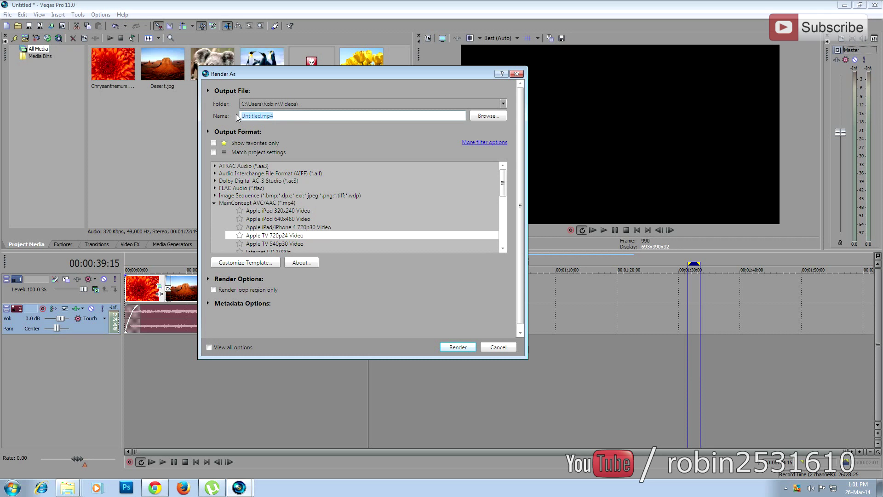
text(test)
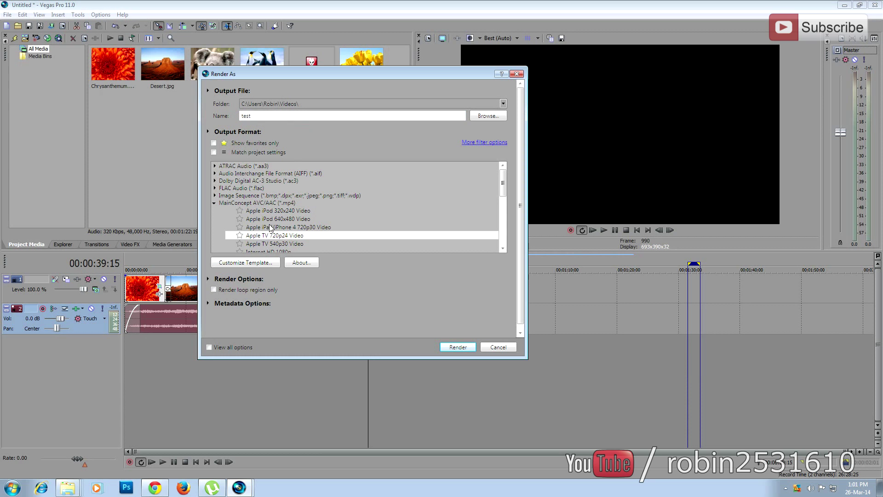
click(289, 239)
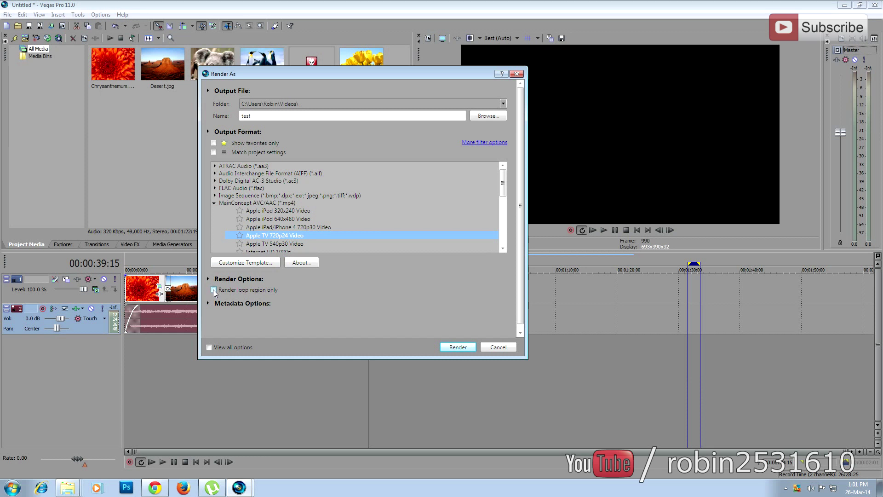
click(465, 349)
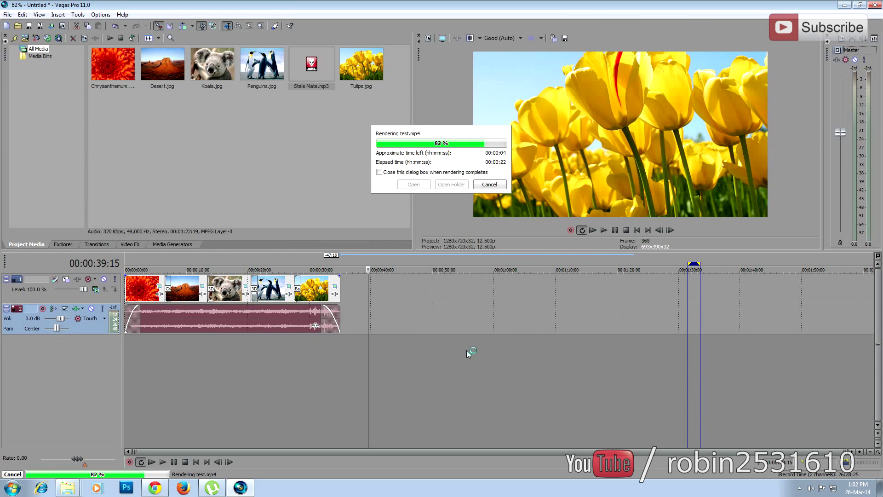
Show the finished 9.00 MB test.mp4 in its My Videos folder from the render-complete dialog.
click(444, 185)
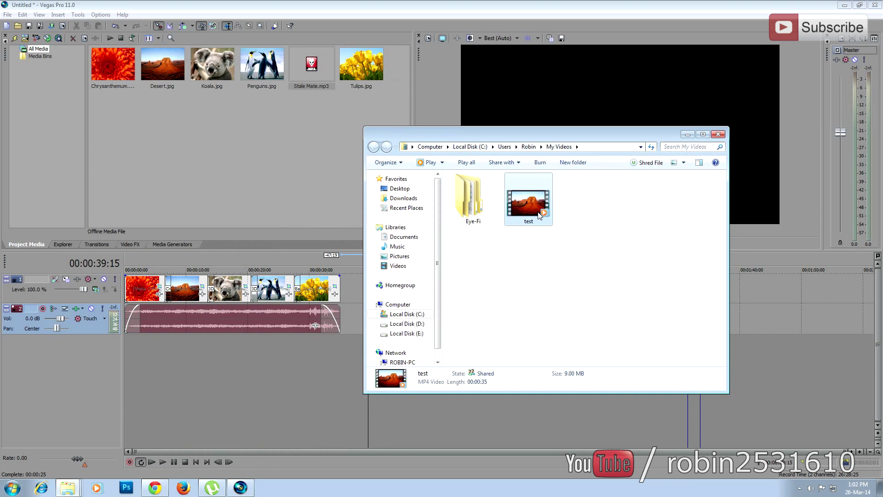